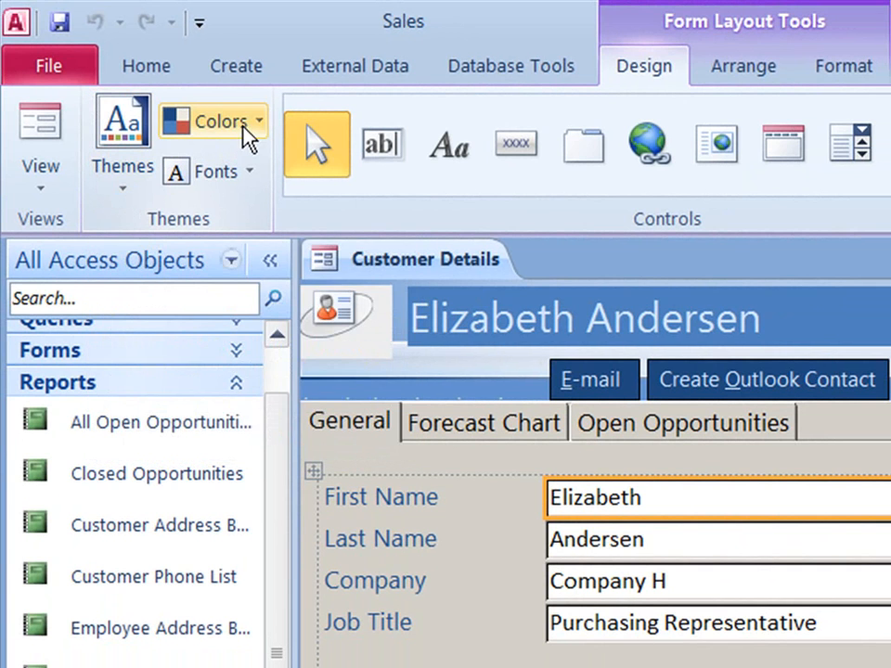
# - Look through the built-in theme color sets and theme font sets for the Customer Details form
pyautogui.click(259, 135)
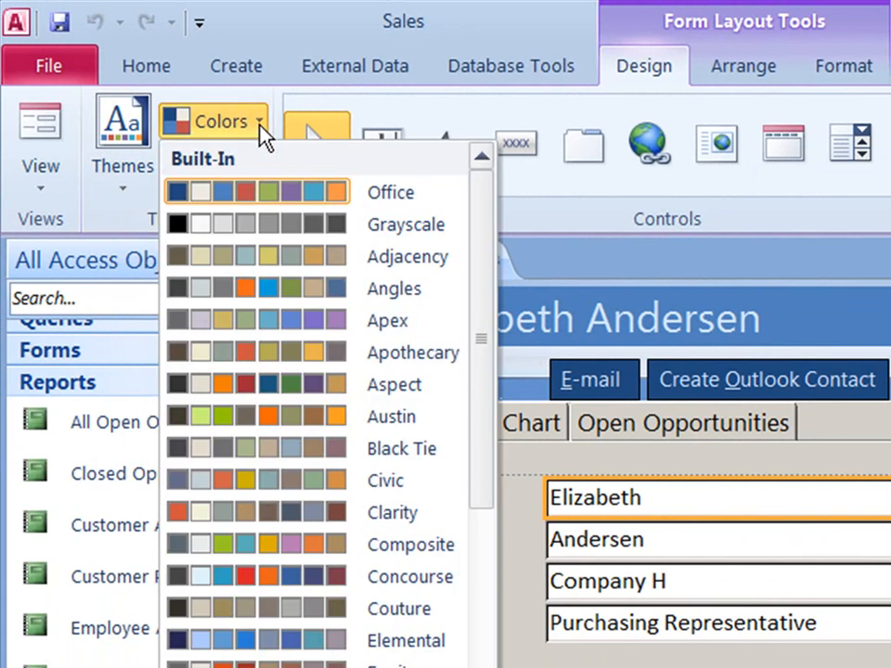
pyautogui.click(260, 137)
pyautogui.click(251, 173)
pyautogui.click(254, 175)
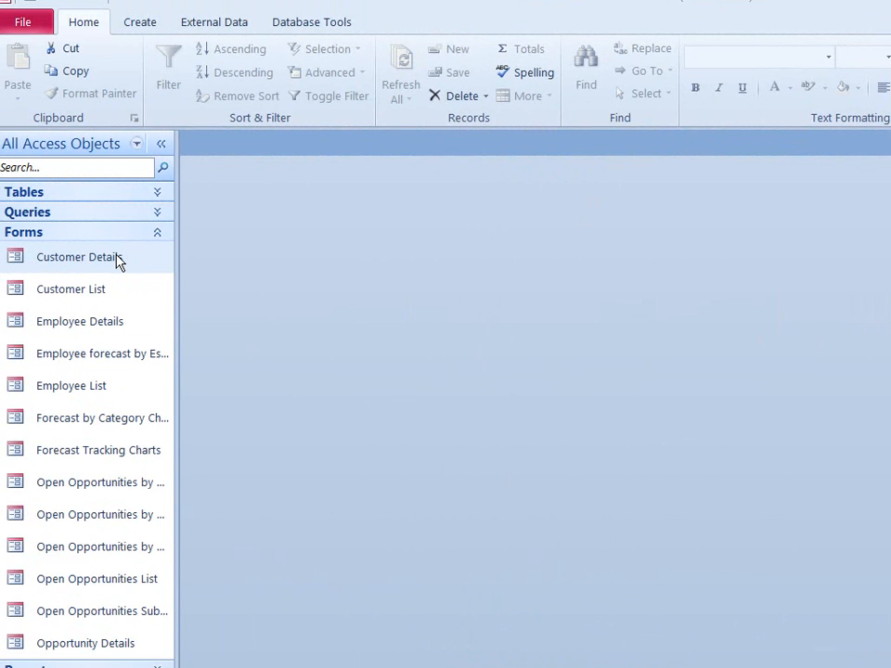
# - Open the Customer Details form and move its window next to the list of database objects
pyautogui.rightClick(118, 263)
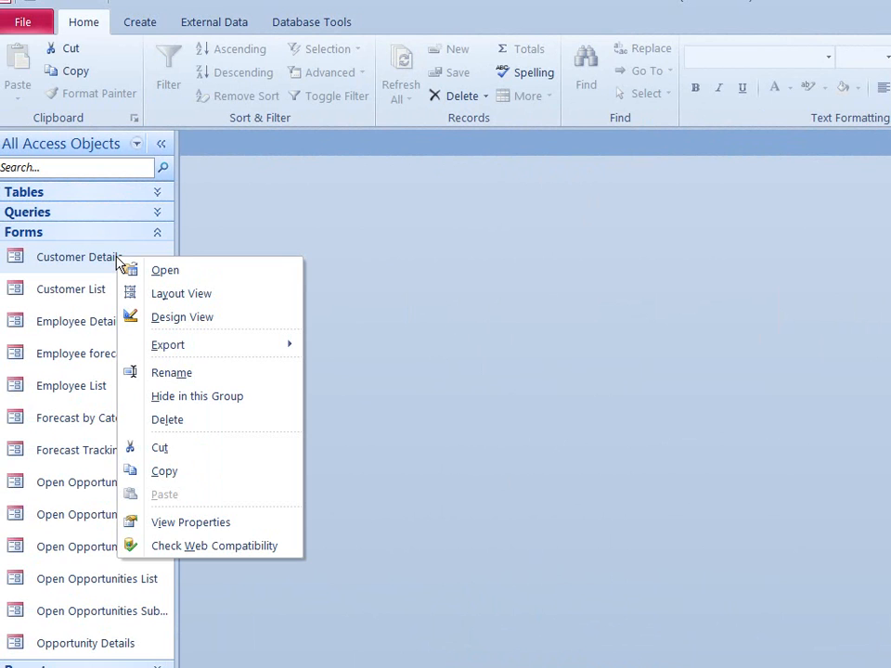
pyautogui.click(155, 272)
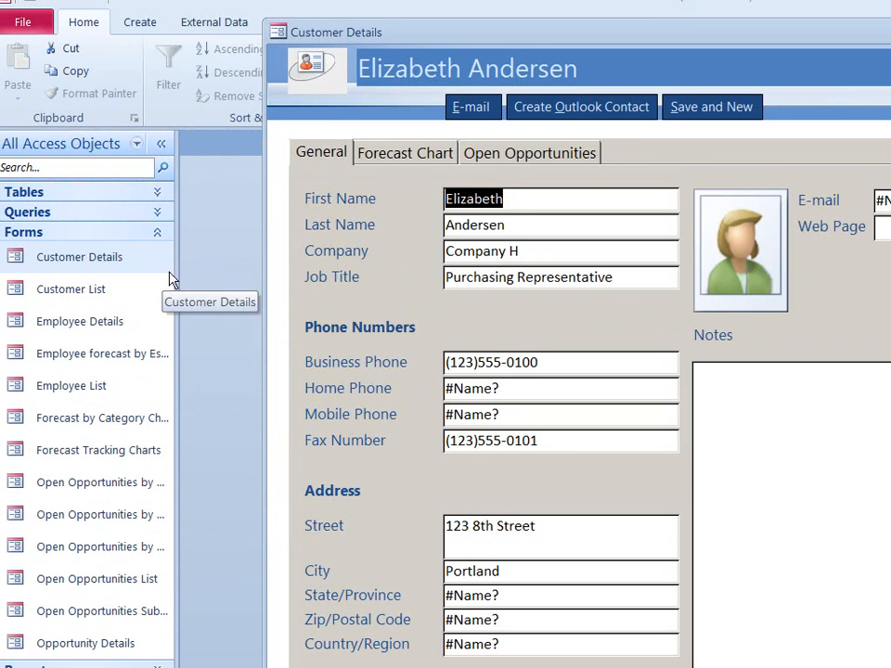
pyautogui.moveTo(376, 42); pyautogui.dragTo(293, 159)
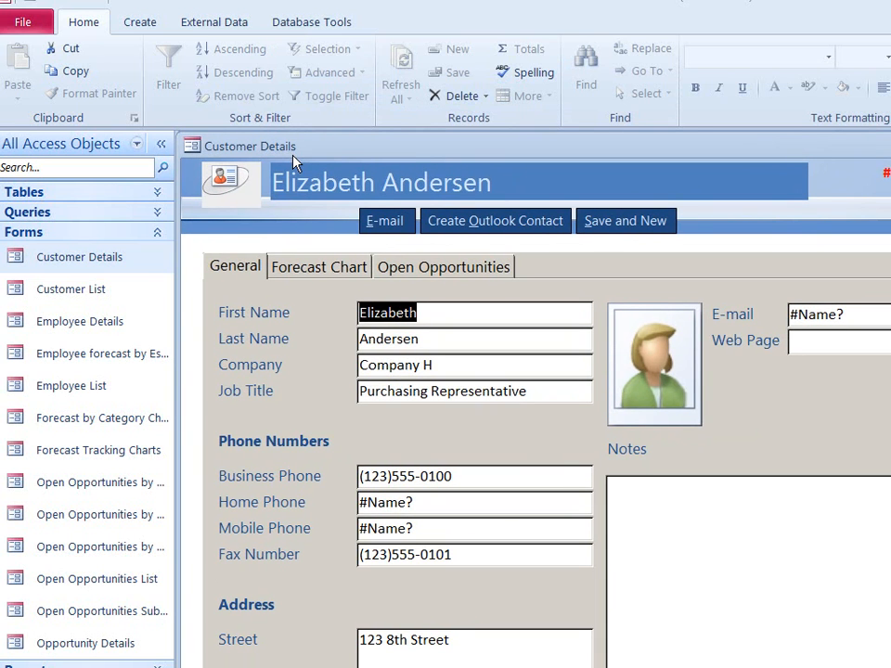
# - Switch the Customer Details form to Design View and from there to Layout View
pyautogui.rightClick(248, 151)
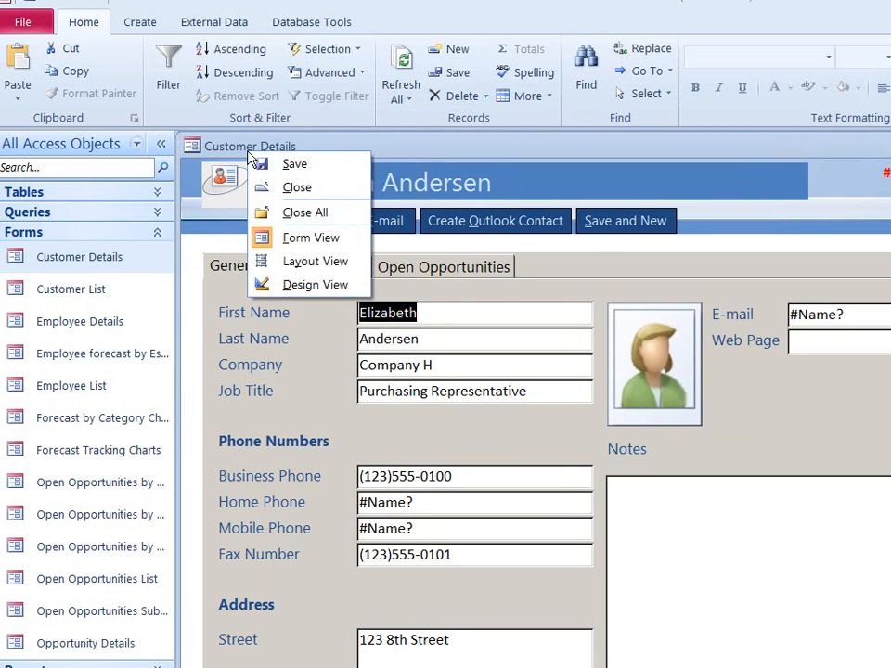
pyautogui.click(297, 284)
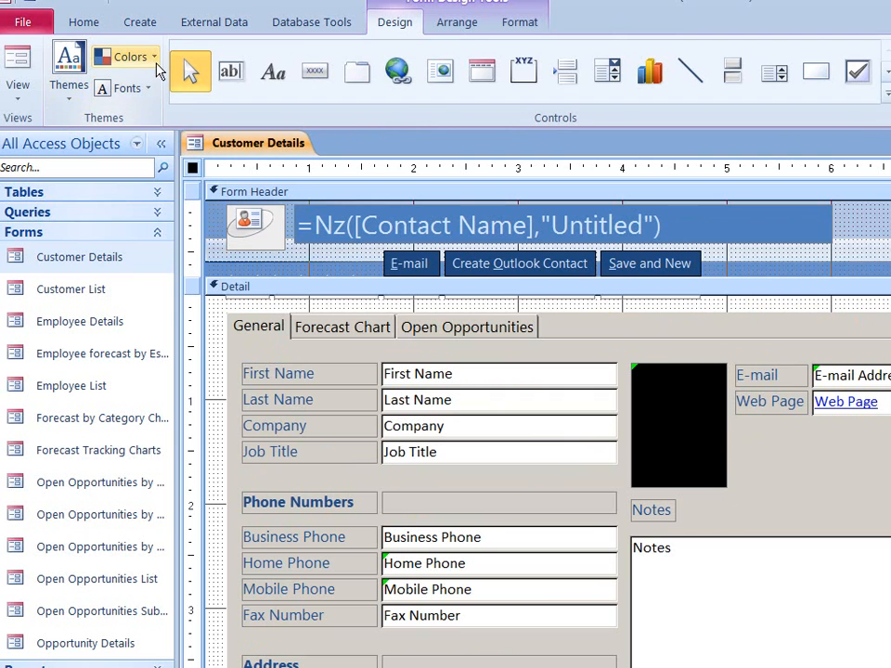
pyautogui.rightClick(216, 150)
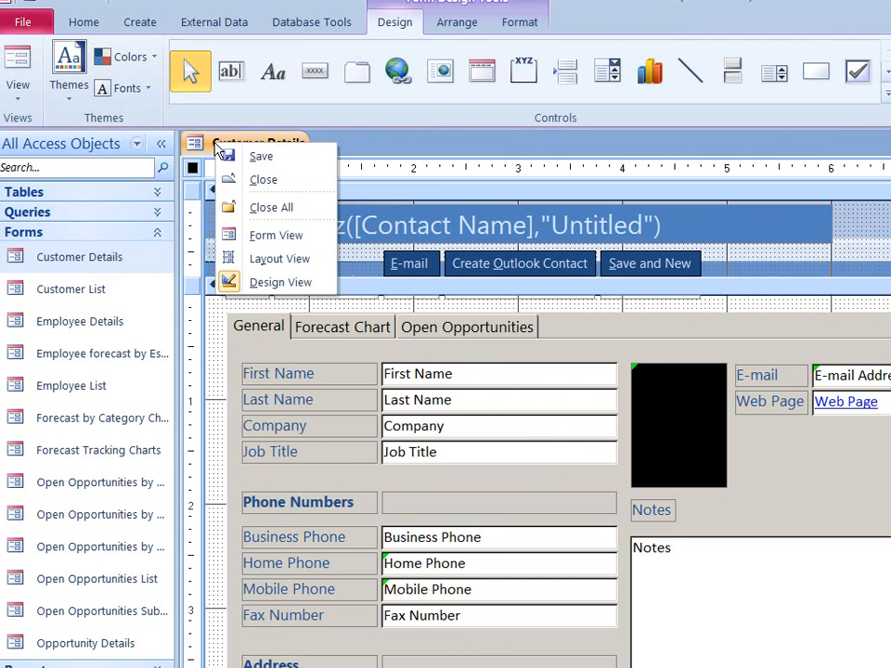
pyautogui.click(280, 260)
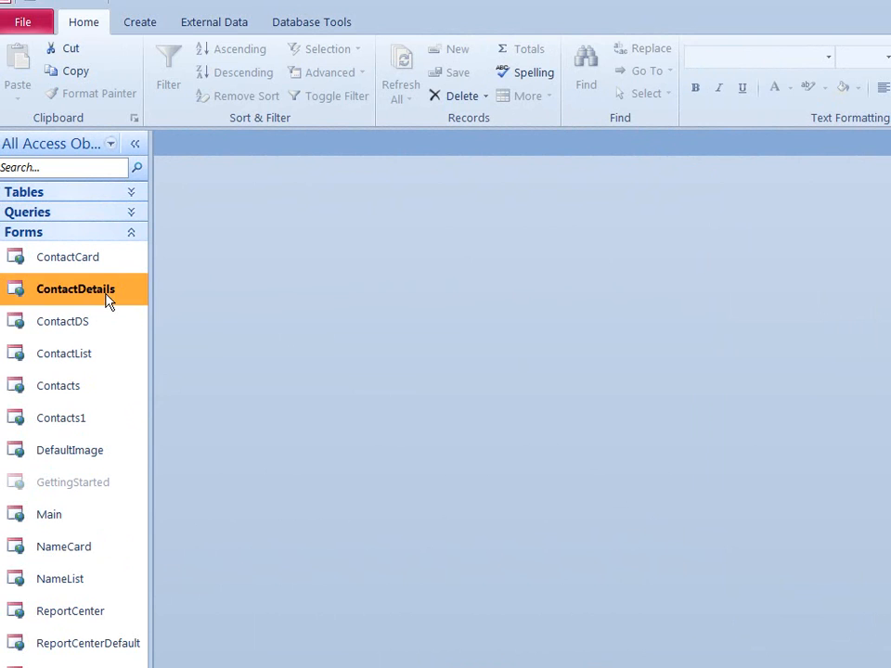
# - Open the ContactDetails form of the contacts web database and switch it to Layout View
pyautogui.rightClick(105, 299)
pyautogui.click(149, 310)
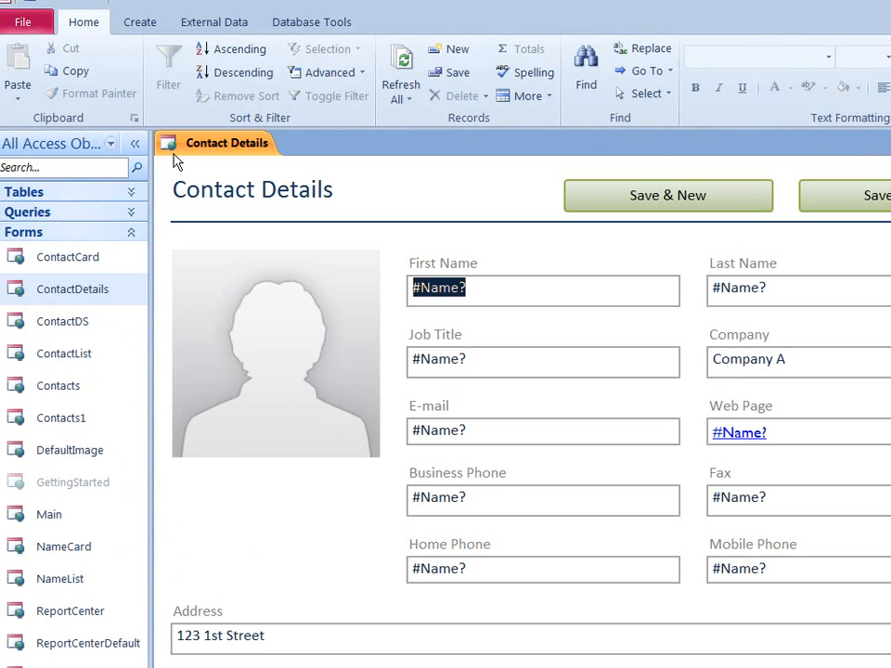
pyautogui.rightClick(201, 151)
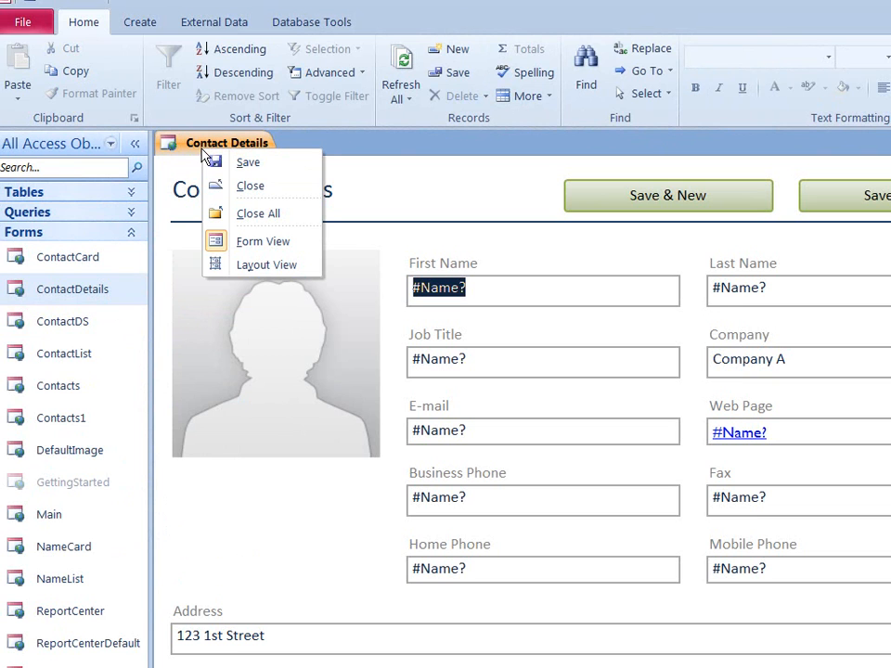
pyautogui.click(257, 269)
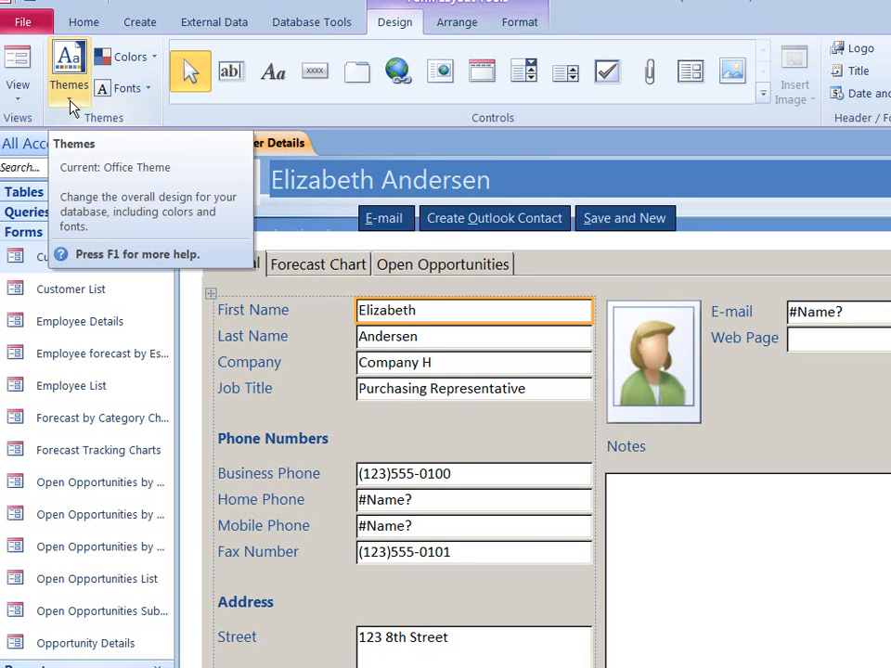
# - Look at the theme gallery and bring up the default theme file setting in the Access client options
pyautogui.click(72, 104)
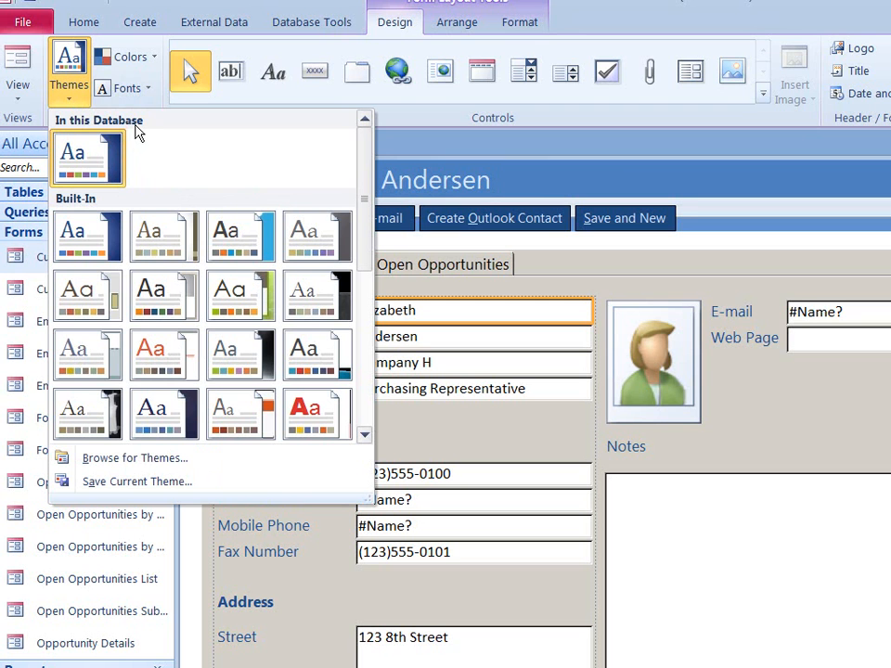
pyautogui.click(38, 26)
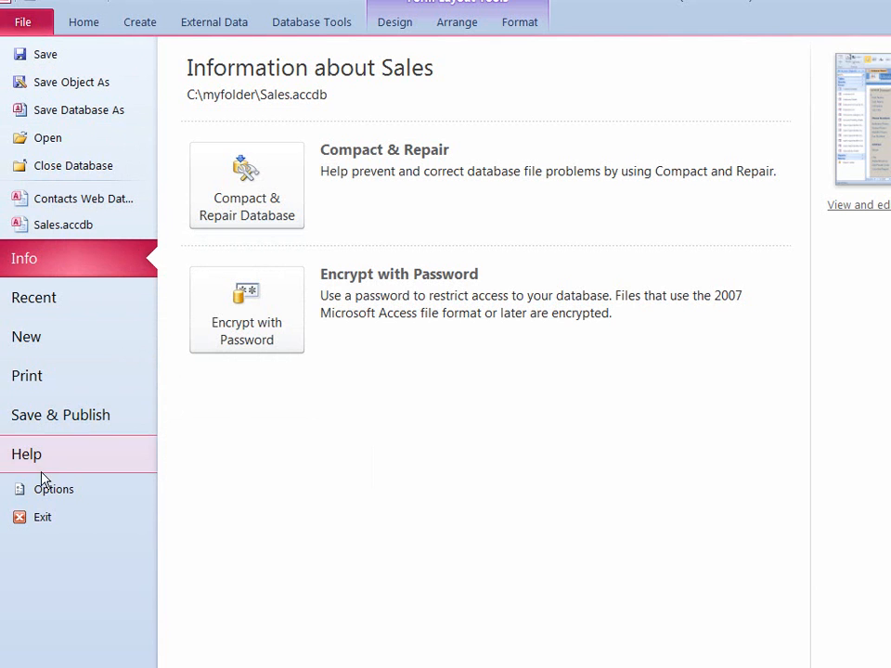
pyautogui.click(51, 497)
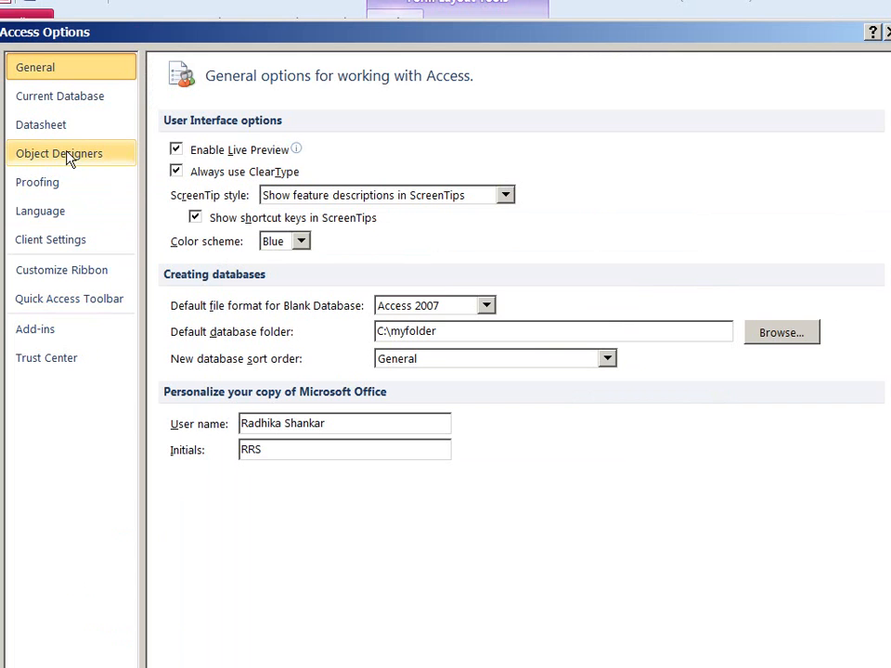
pyautogui.click(54, 243)
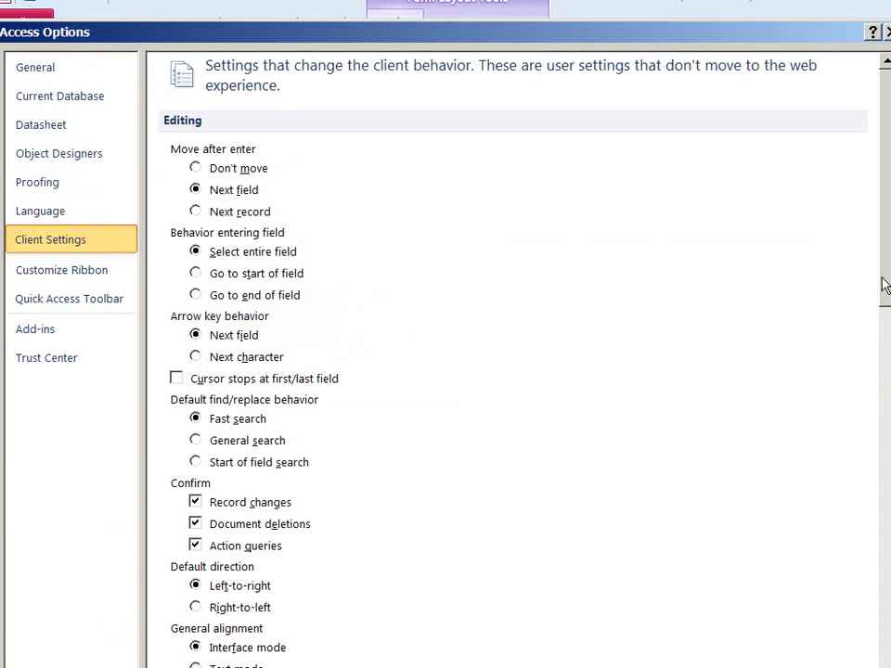
pyautogui.scroll(-6, 884, 286)
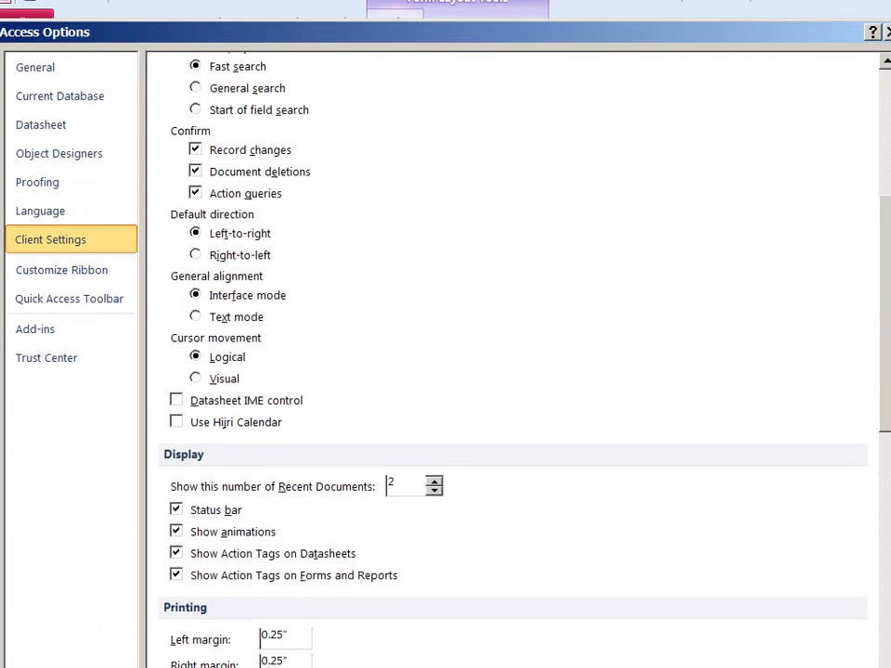
pyautogui.moveTo(890, 667); pyautogui.dragTo(887, 667)
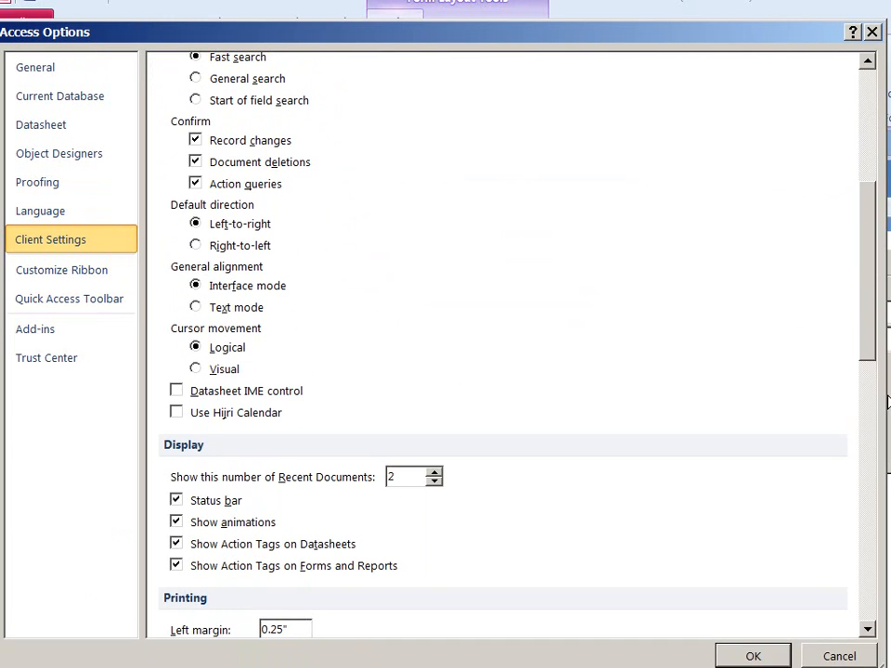
pyautogui.moveTo(867, 342); pyautogui.dragTo(887, 613)
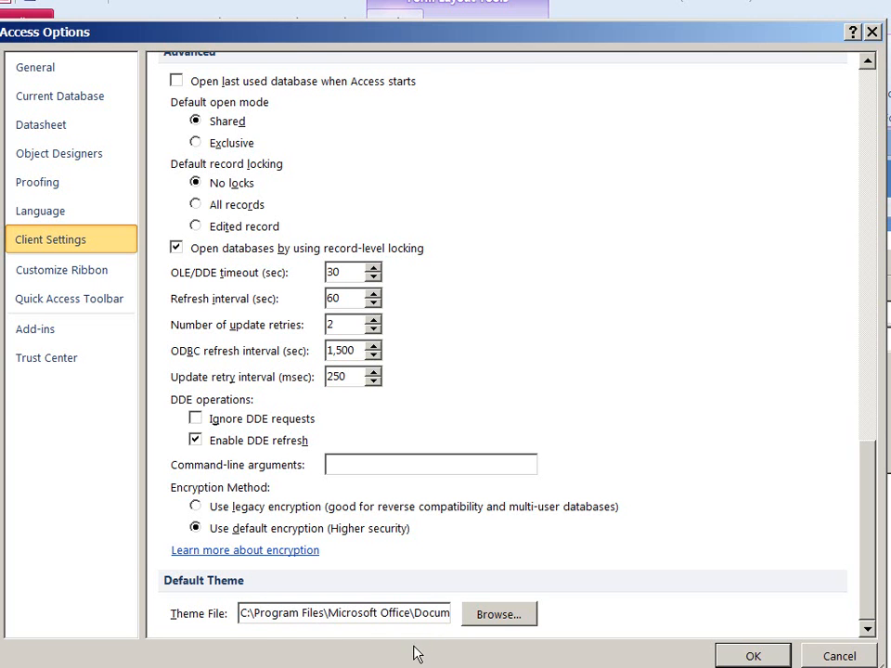
# - Browse the theme files available as default for new databases without choosing one, and close the options
pyautogui.click(512, 618)
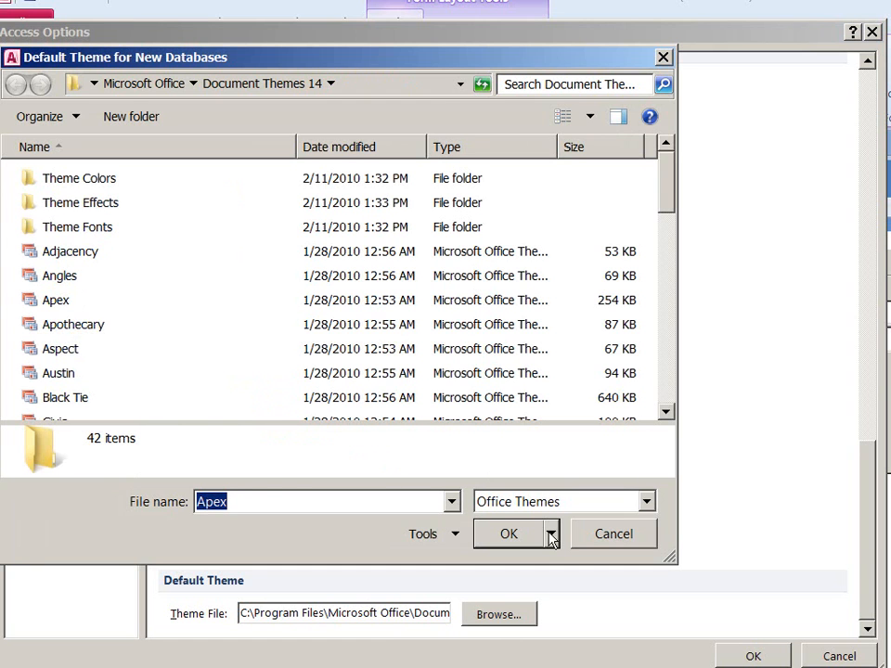
pyautogui.click(601, 539)
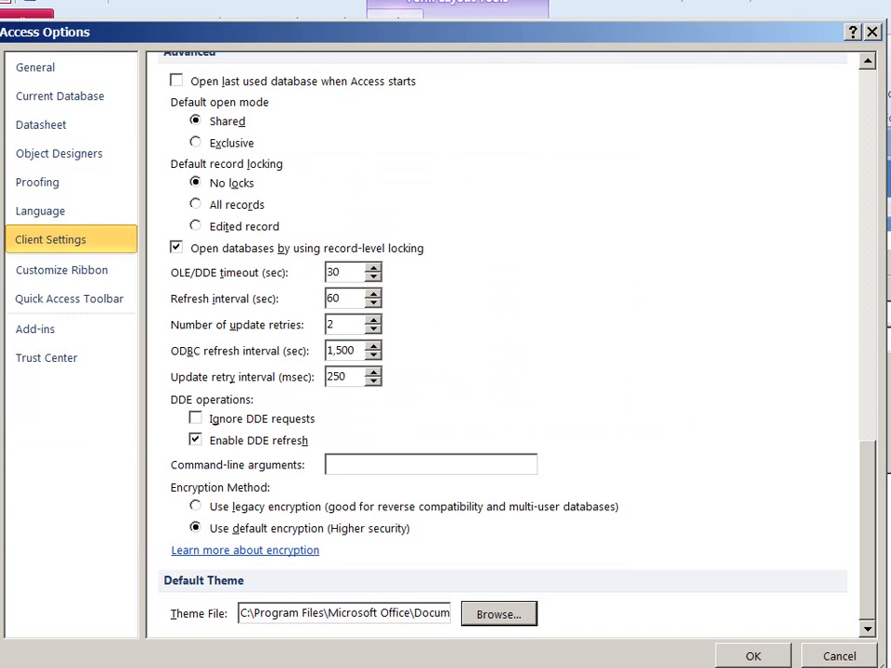
pyautogui.click(755, 655)
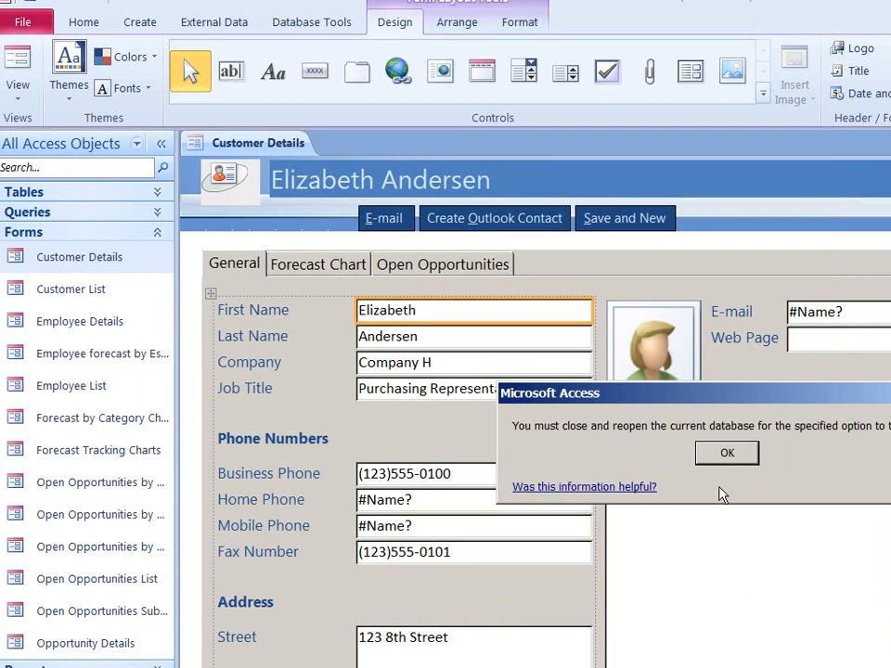
pyautogui.click(726, 453)
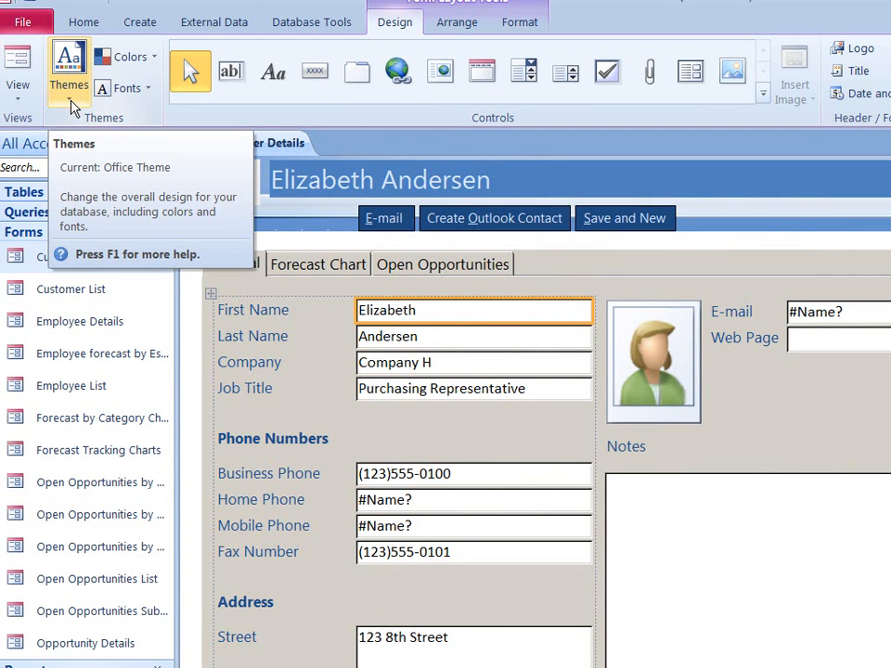
# - Apply the built-in Concourse theme to the Customer Details form
pyautogui.click(71, 105)
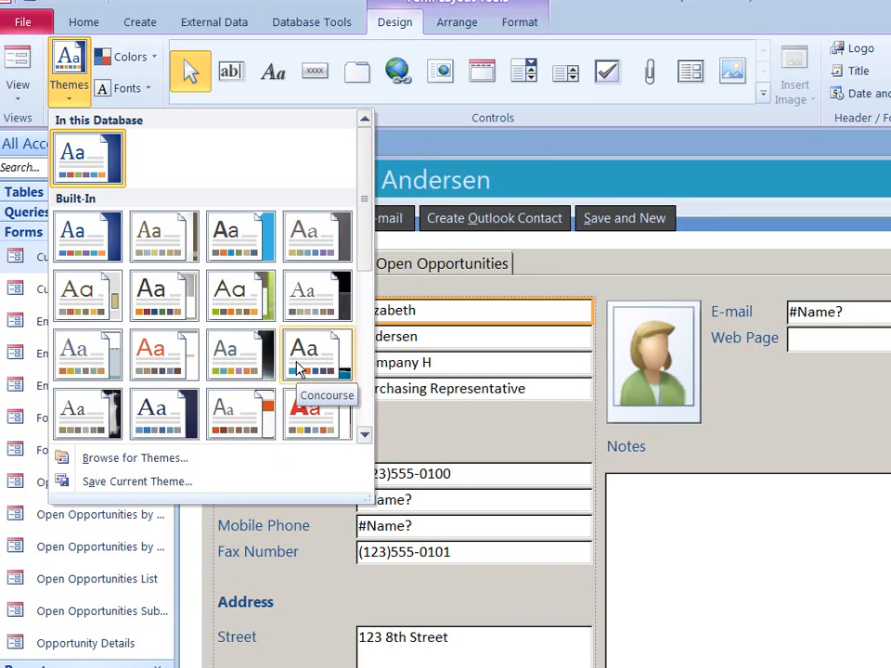
pyautogui.click(299, 369)
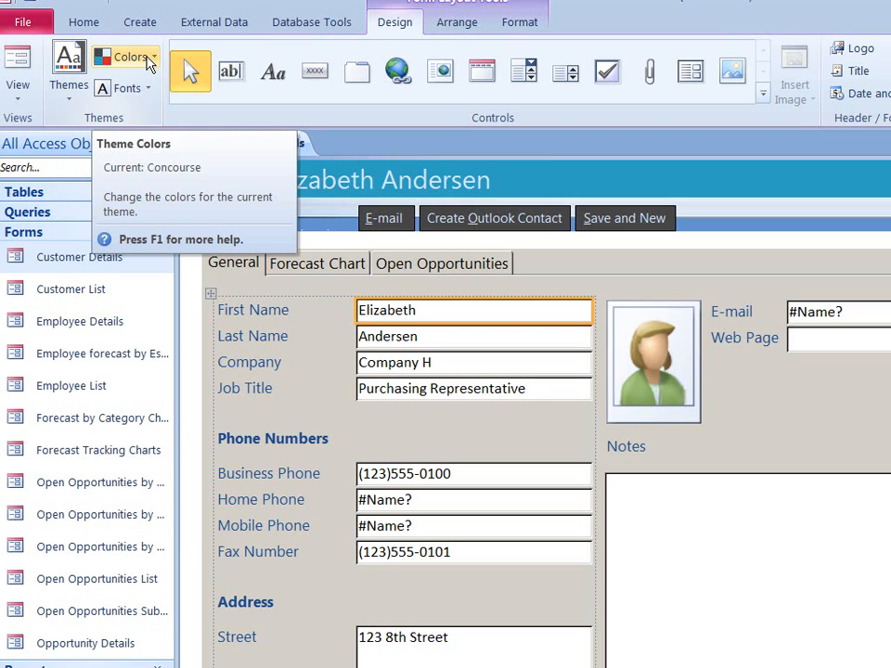
# - Examine the theme colors and the available theme font sets for the Customer Details form
pyautogui.click(151, 63)
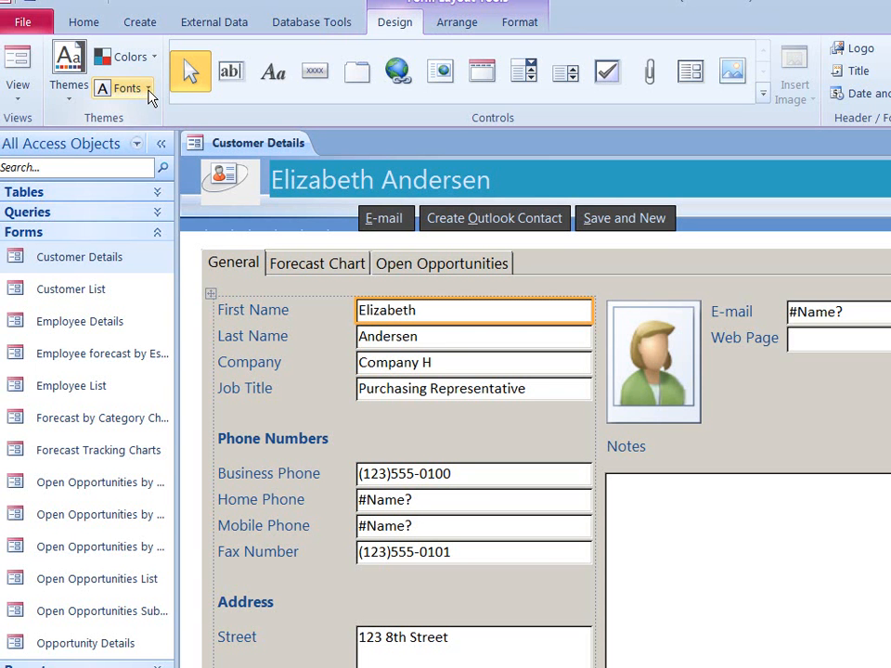
pyautogui.click(137, 90)
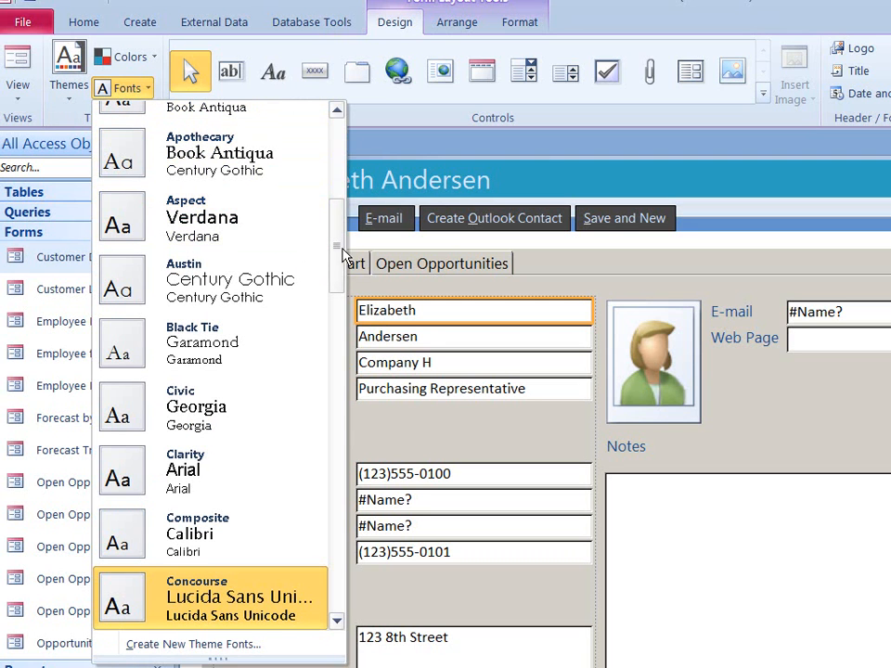
pyautogui.moveTo(338, 247); pyautogui.dragTo(338, 334)
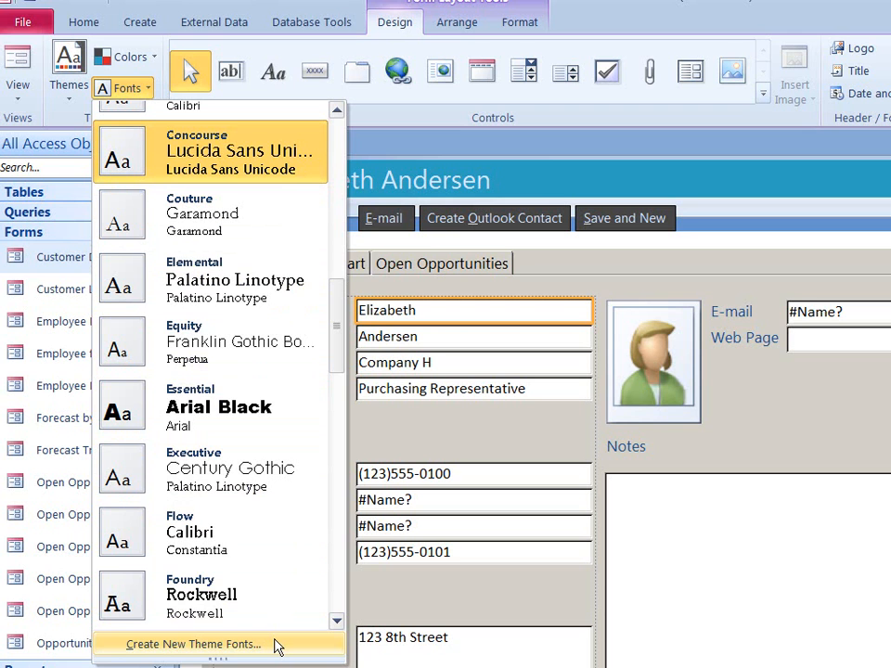
# - Save the Customer Details form with the Concourse theme applied
pyautogui.rightClick(284, 150)
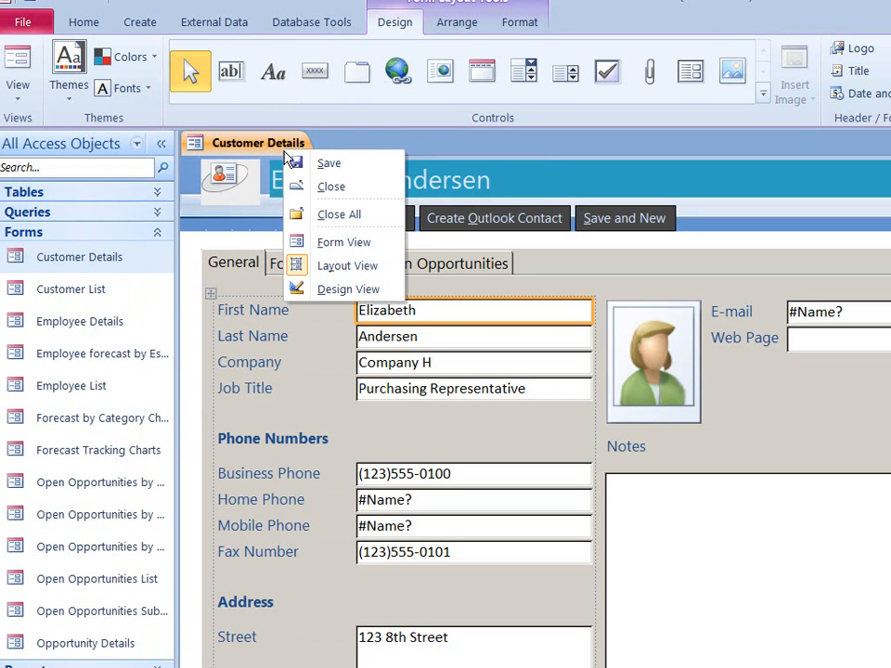
pyautogui.click(326, 165)
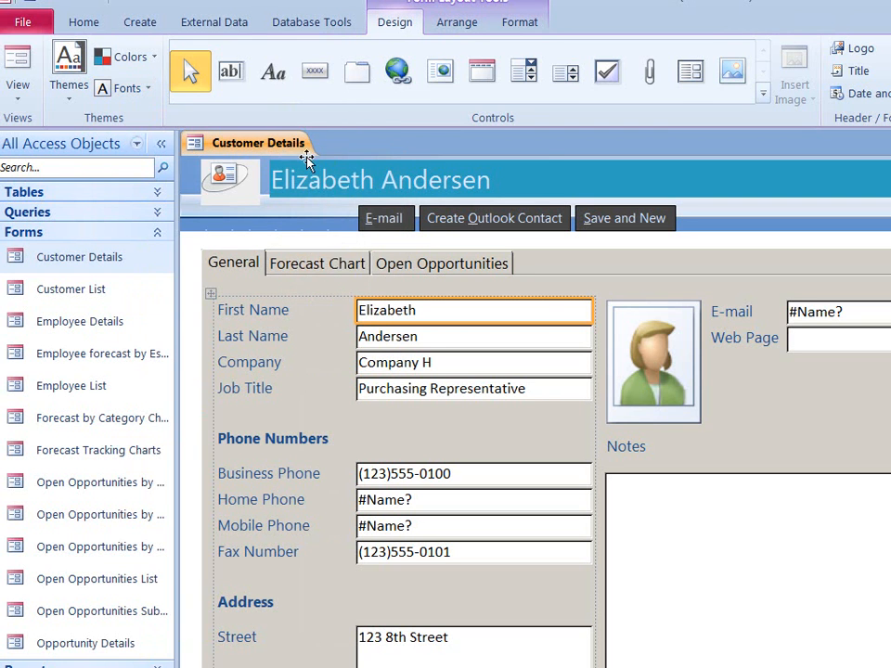
# - Examine the options for applying the current database theme to matching objects, this object only, or as database default
pyautogui.click(67, 82)
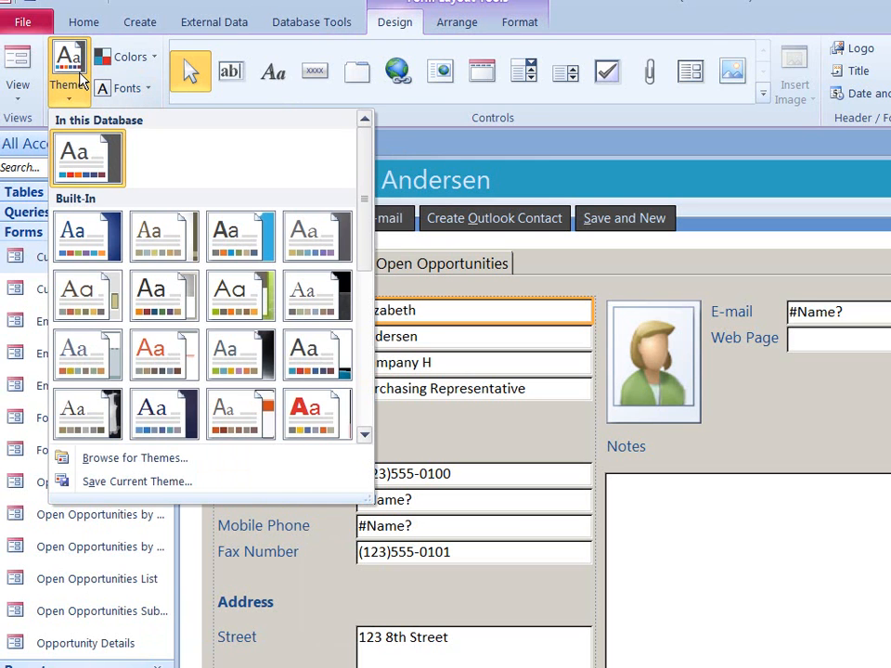
pyautogui.rightClick(108, 165)
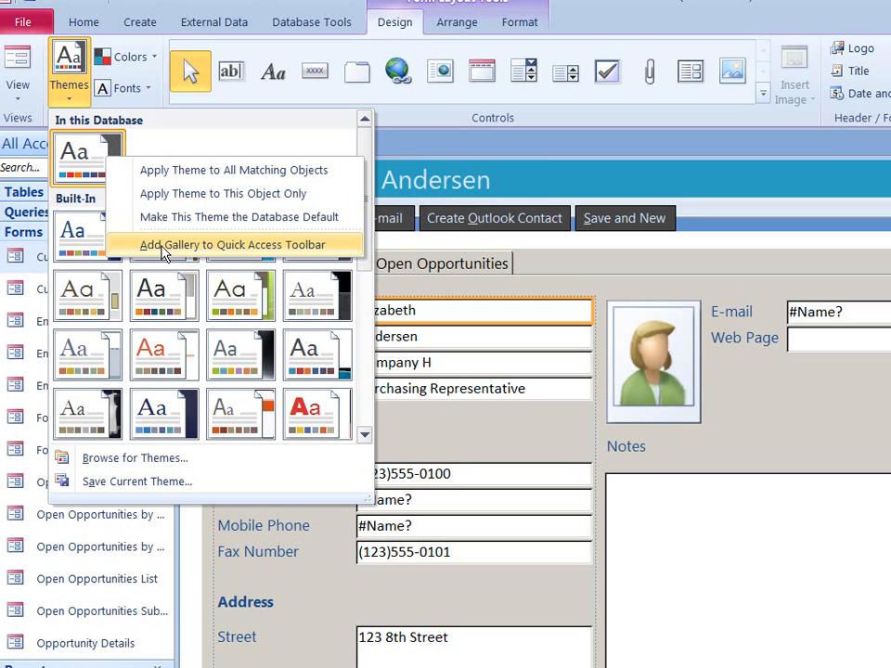
pyautogui.click(181, 142)
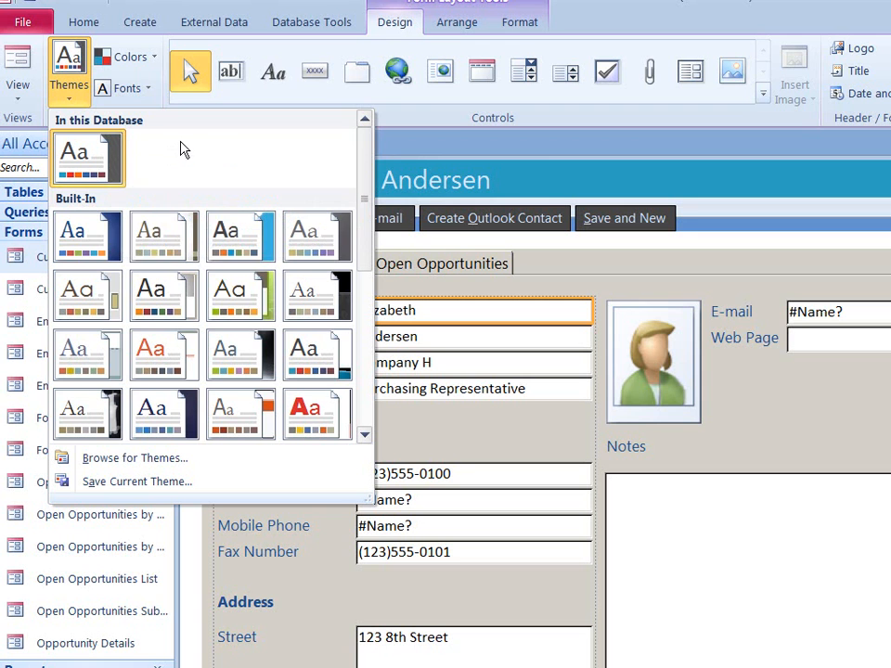
pyautogui.click(65, 76)
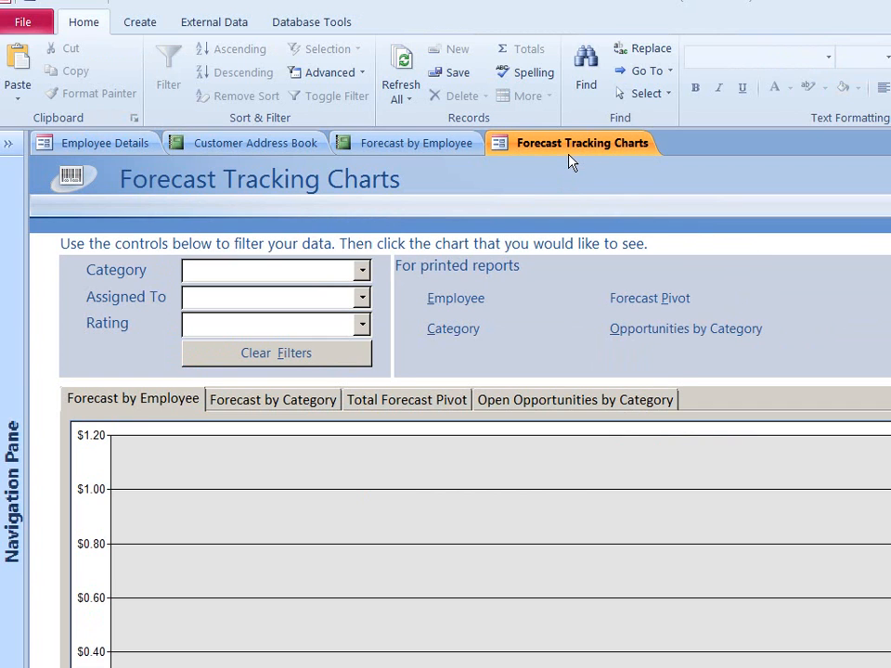
# - Examine the theme formatting of the Forecast by Employee report, the Customer Address Book report and the Employee Details form
pyautogui.click(440, 151)
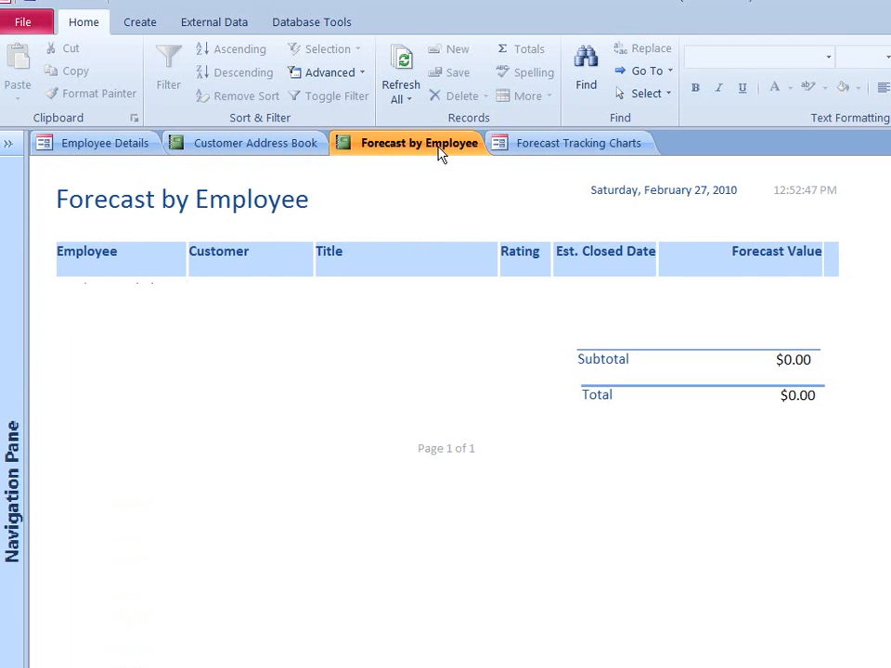
pyautogui.click(302, 150)
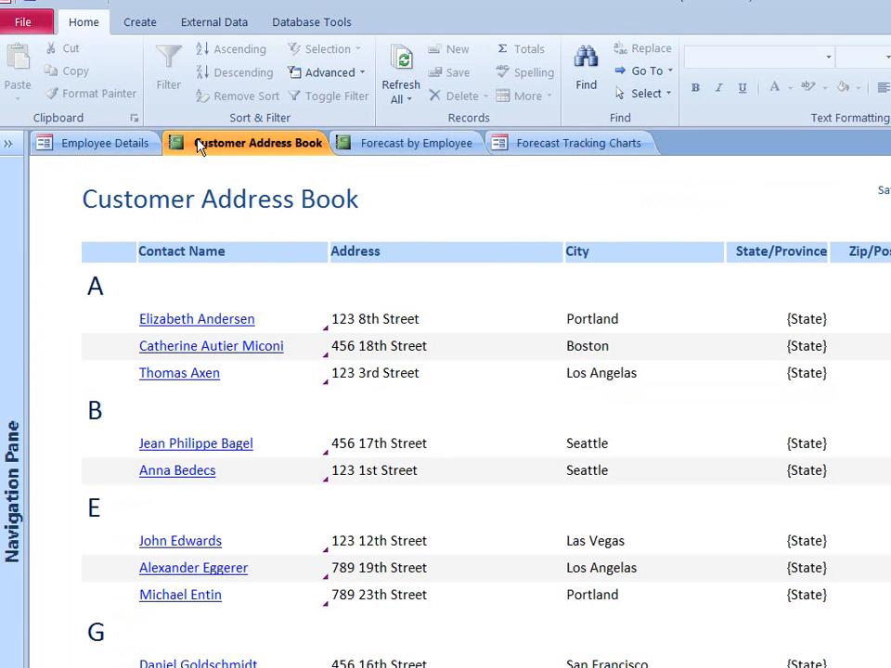
pyautogui.click(144, 147)
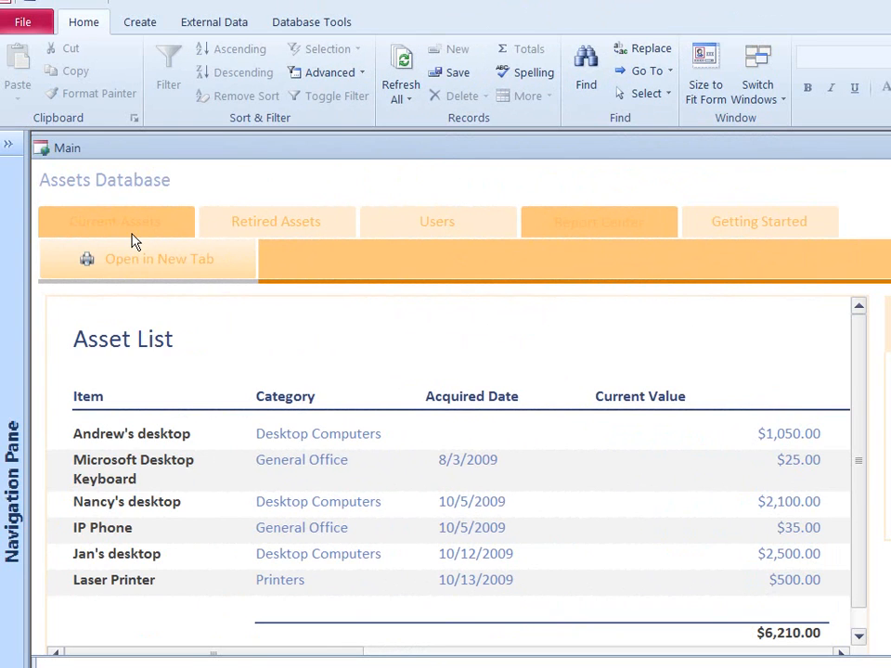
# - Examine the theme formatting on the Current Assets, Retired Assets, Users and Report Center pages of the Assets Database
pyautogui.click(142, 232)
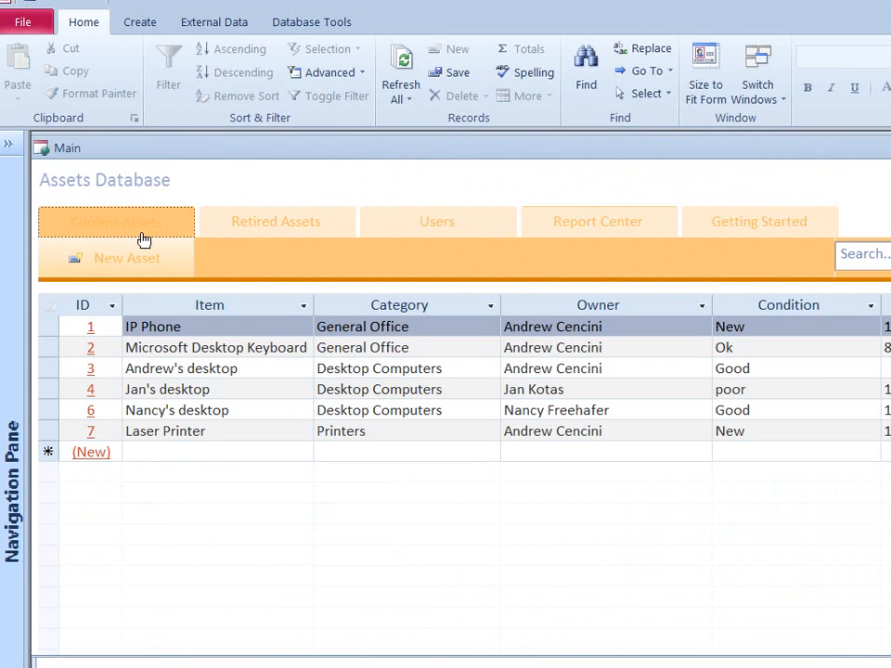
pyautogui.click(235, 234)
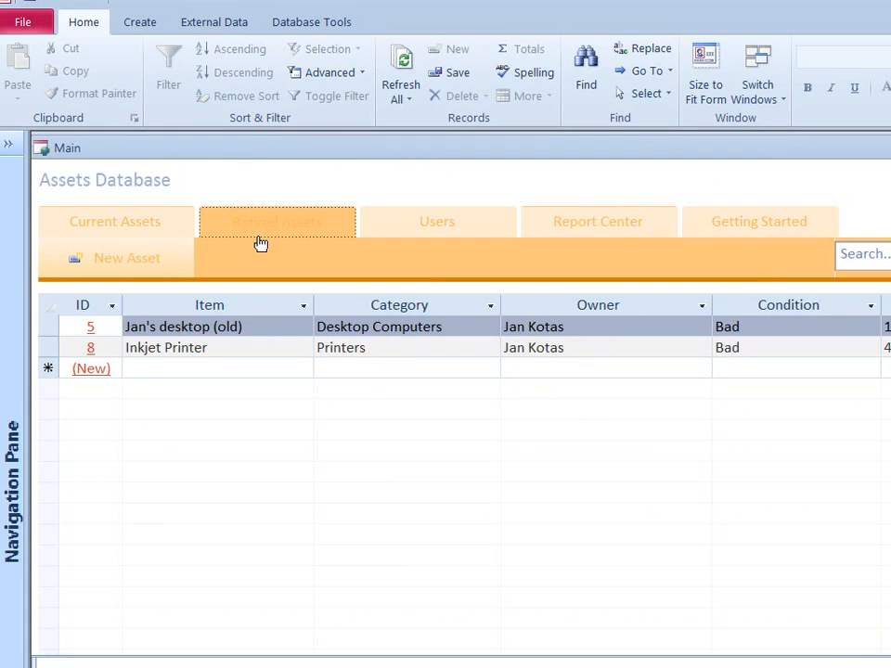
pyautogui.click(421, 242)
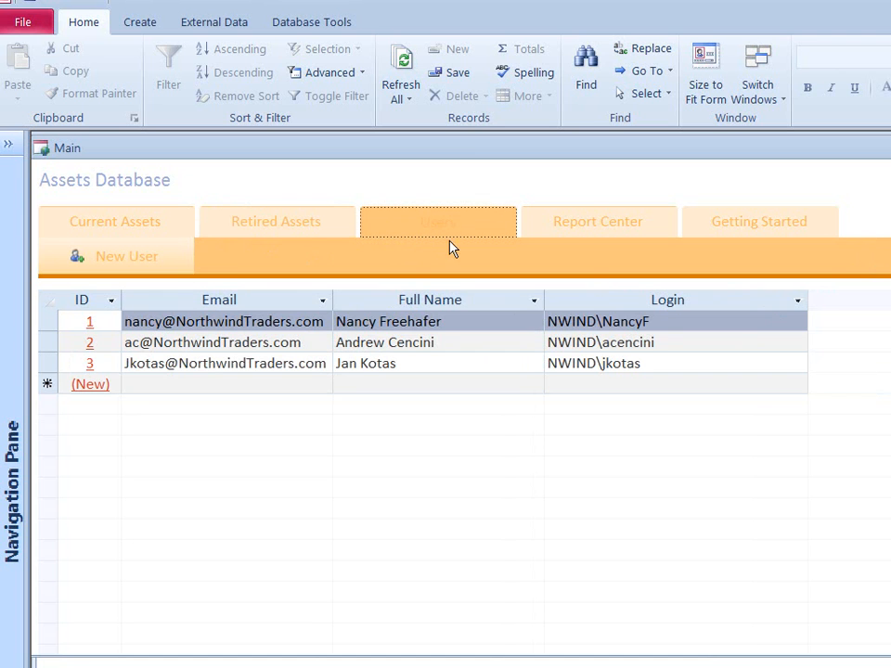
pyautogui.click(579, 243)
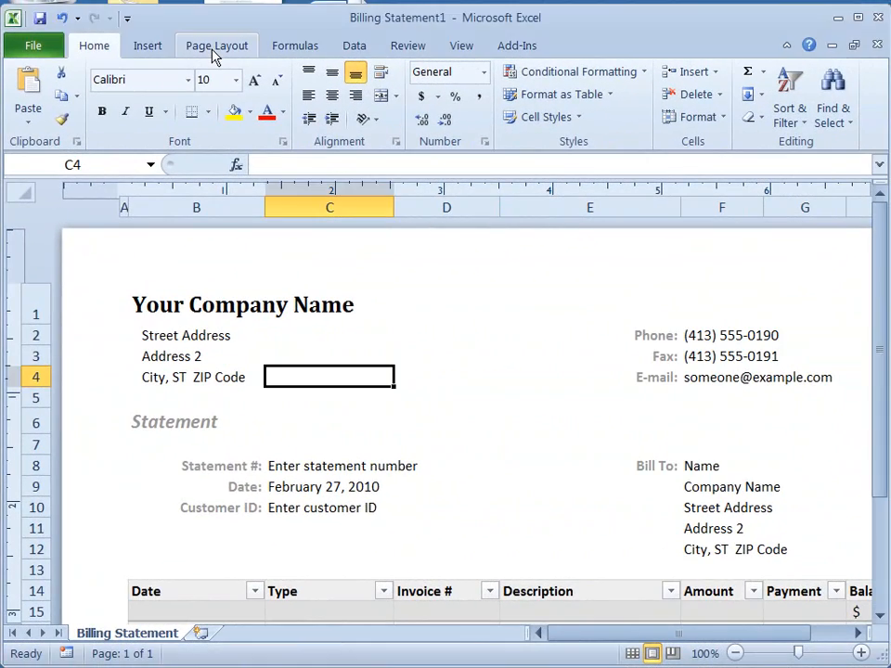
# - Apply the built-in Concourse theme to the Billing Statement1 workbook in Excel and review the rest of the sheet
pyautogui.click(212, 51)
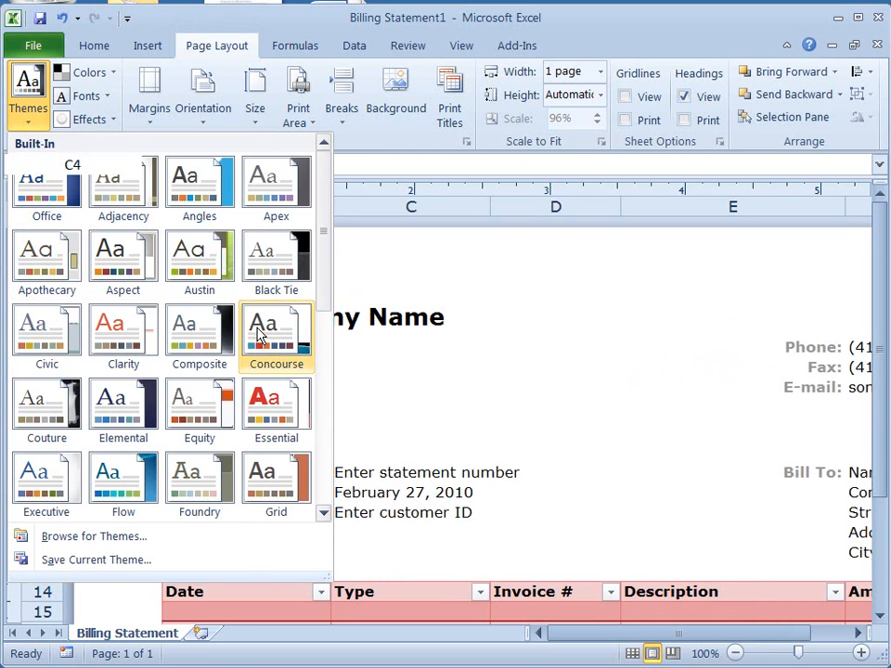
pyautogui.click(265, 328)
pyautogui.moveTo(880, 390); pyautogui.dragTo(881, 600)
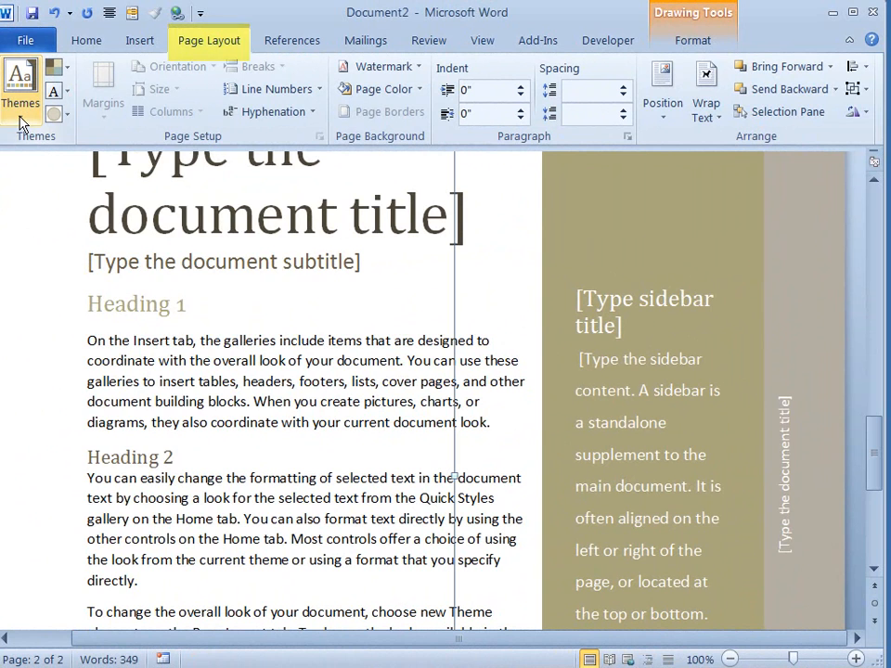
# - Switch to Word and apply the built-in Concourse theme to Document2
pyautogui.click(20, 112)
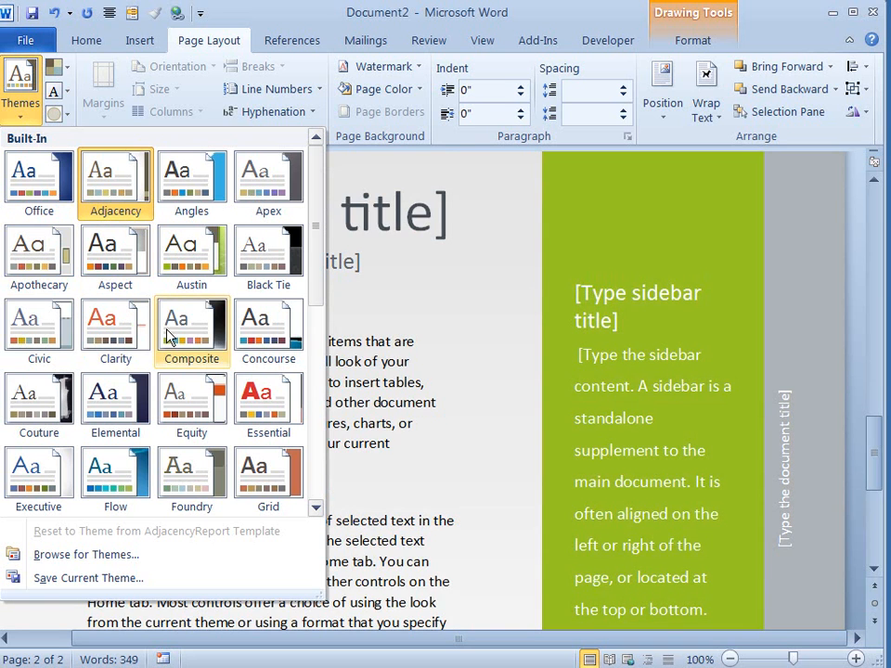
pyautogui.click(259, 342)
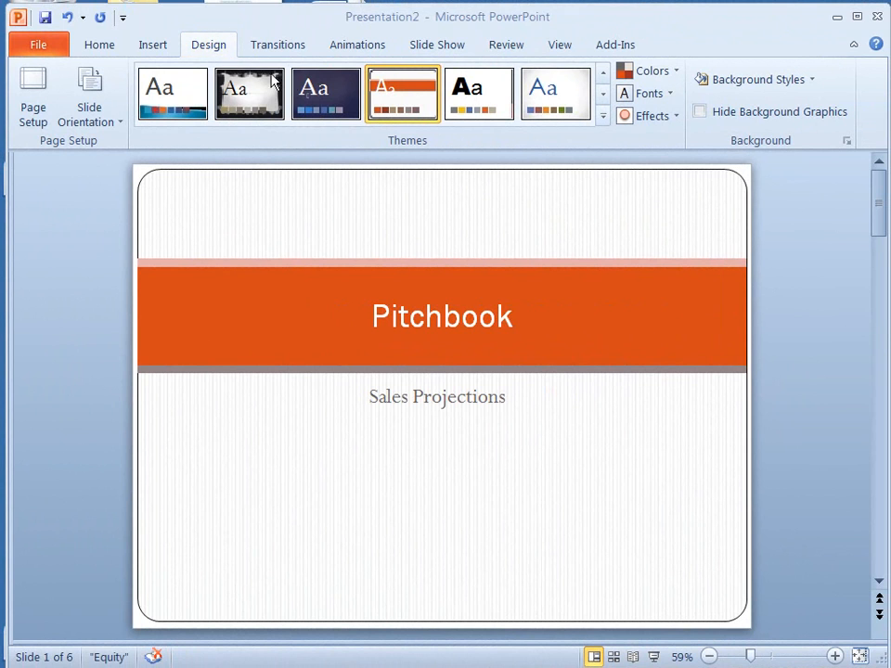
# - Switch to PowerPoint, apply the built-in Concourse theme to the Pitchbook presentation and review its slides
pyautogui.click(605, 116)
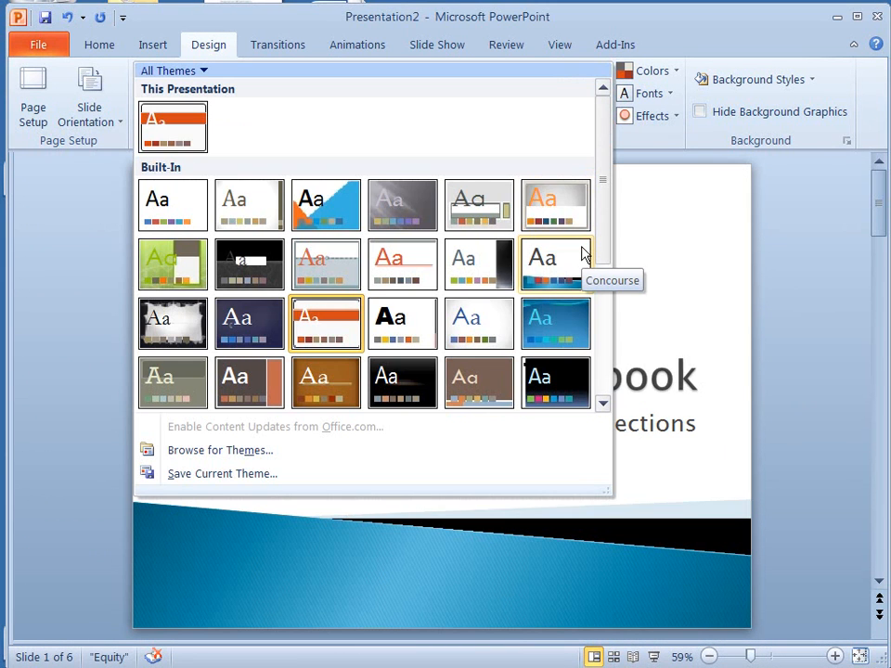
pyautogui.click(583, 254)
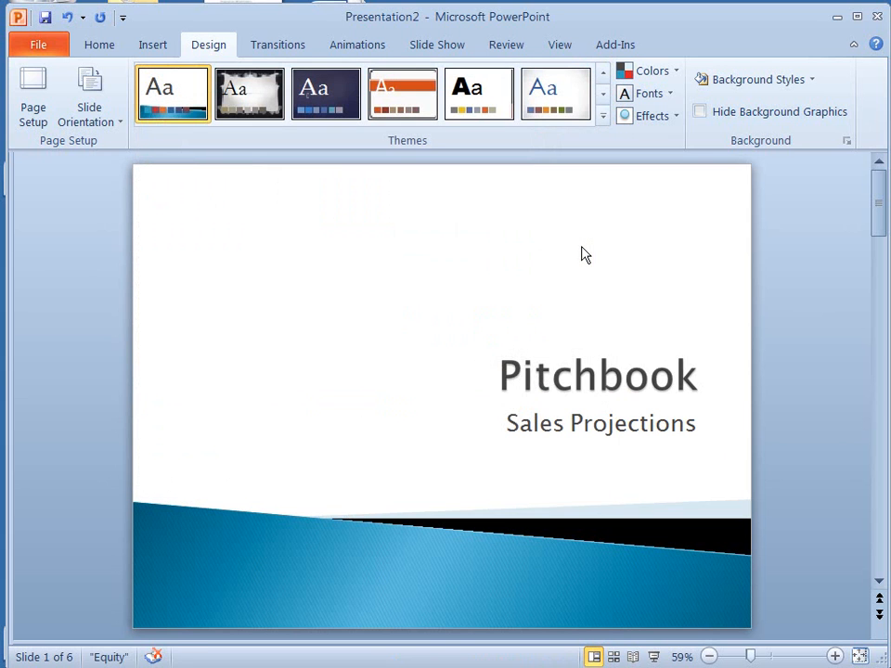
pyautogui.click(881, 582)
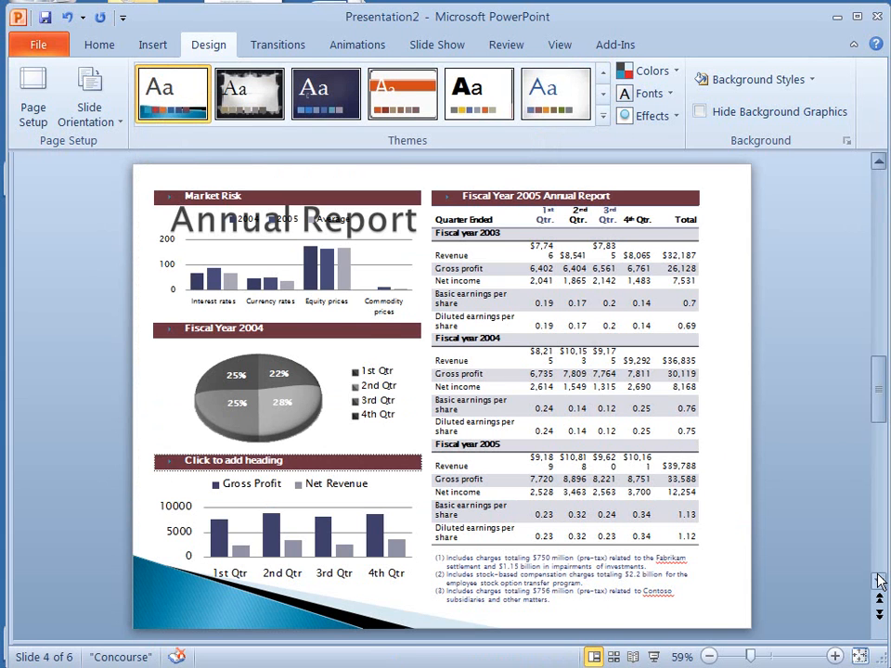
pyautogui.click(880, 581)
pyautogui.click(880, 582)
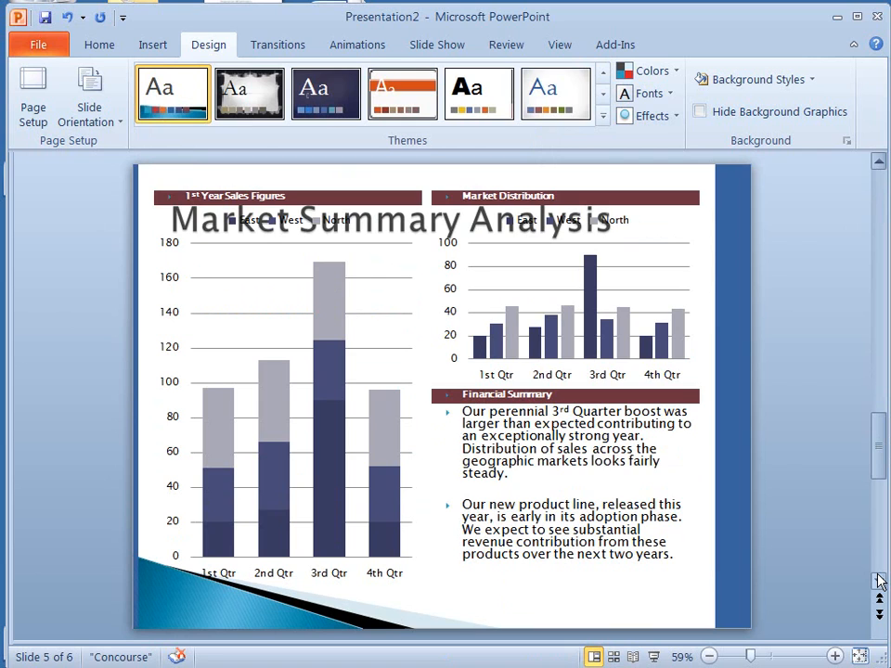